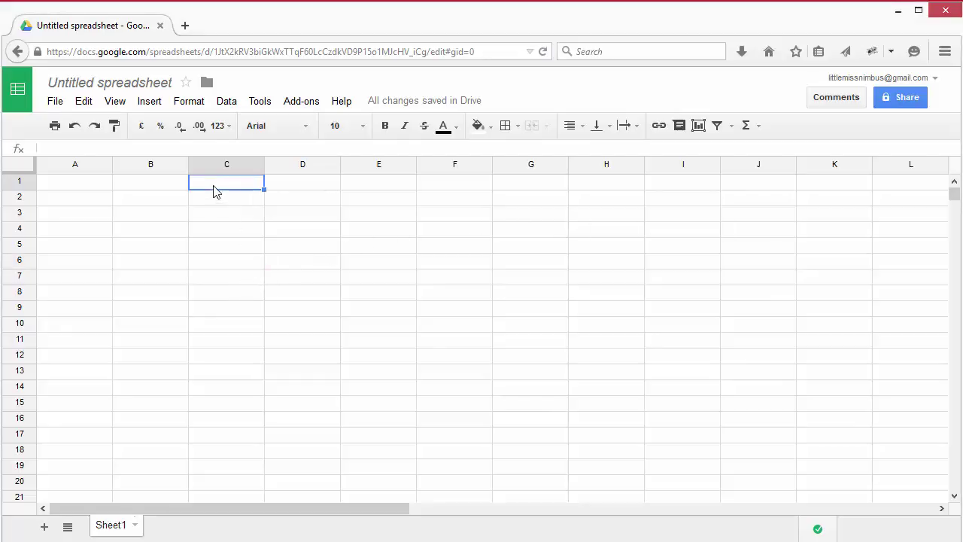
Enter the numbers 5, 45, 43, 78 and 2 down column C in cells C1 to C5.
{"action": "type", "text": "5"}
{"action": "key", "text": "Return"}
{"action": "type", "text": "45"}
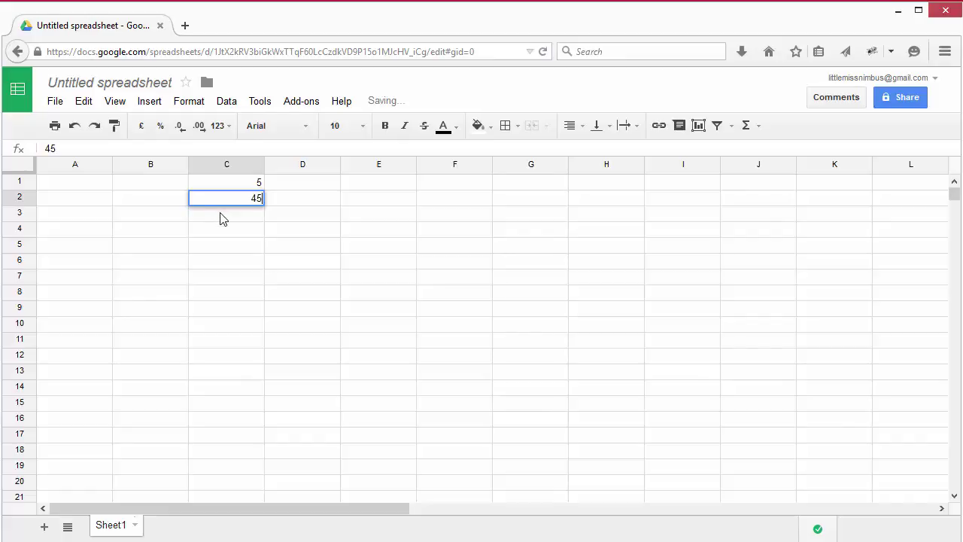
{"action": "key", "text": "Return"}
{"action": "type", "text": "43"}
{"action": "key", "text": "Return"}
{"action": "type", "text": "78"}
{"action": "key", "text": "Return"}
{"action": "type", "text": "2"}
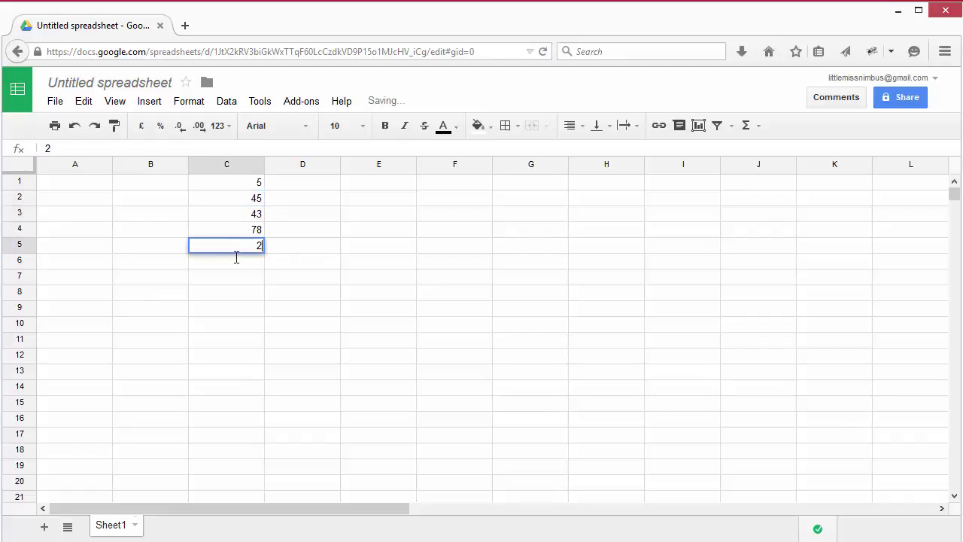
Insert a SUM formula in cell C8 that adds up the numbers in C1:C5.
{"action": "left_click", "coordinate": [251, 295]}
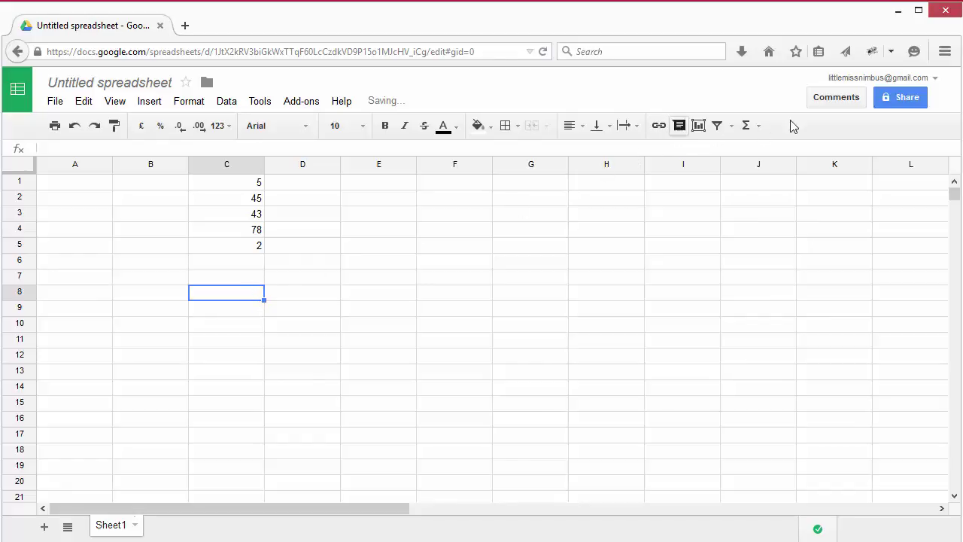
{"action": "left_click", "coordinate": [745, 125]}
{"action": "left_click", "coordinate": [760, 151]}
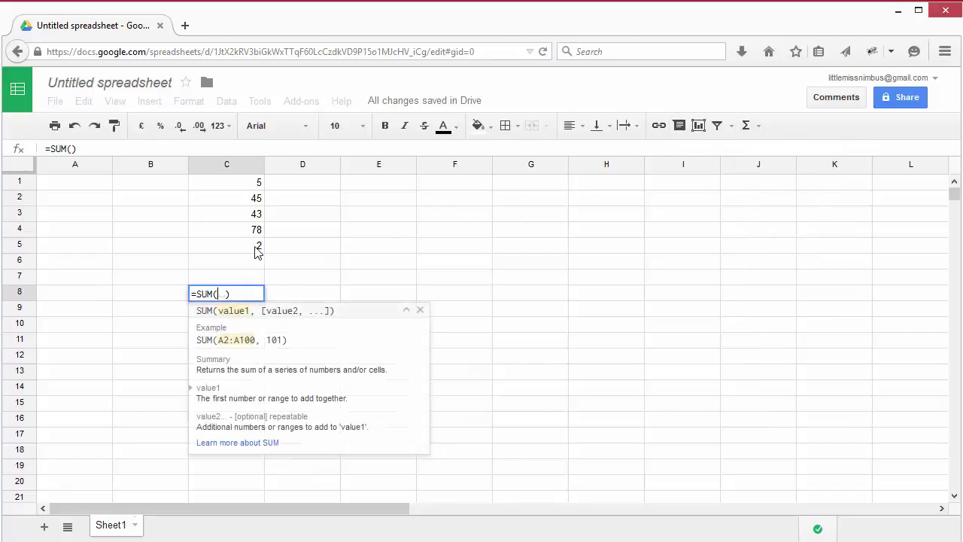
{"action": "left_click_drag", "start_coordinate": [258, 246], "coordinate": [250, 189]}
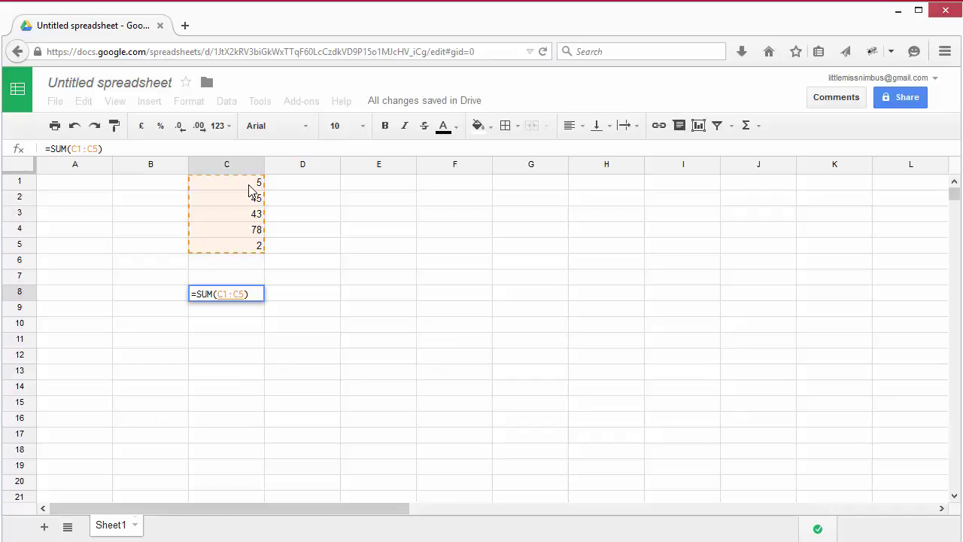
{"action": "key", "text": "Return"}
{"action": "left_click", "coordinate": [312, 366]}
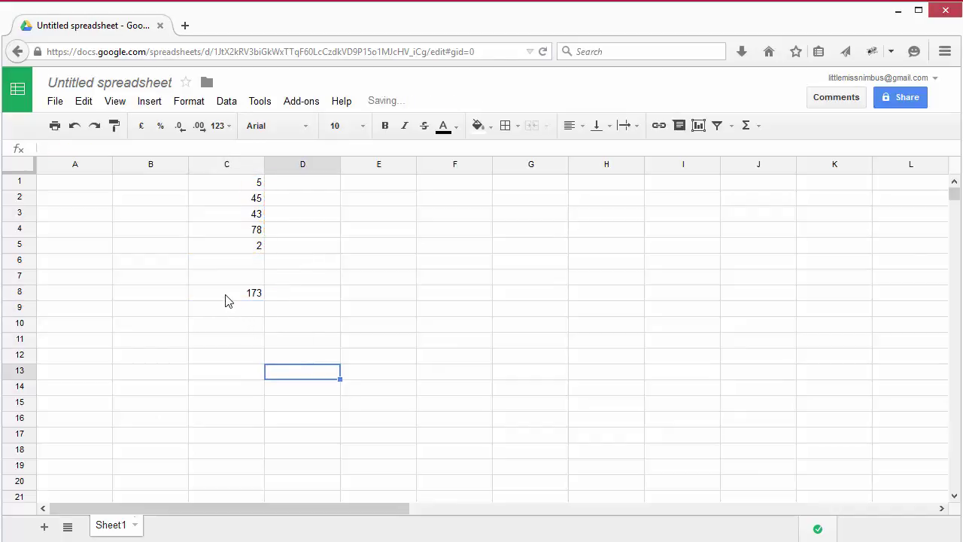
Format the numbers in cells C3 and C5 as plain text.
{"action": "left_click", "coordinate": [242, 247]}
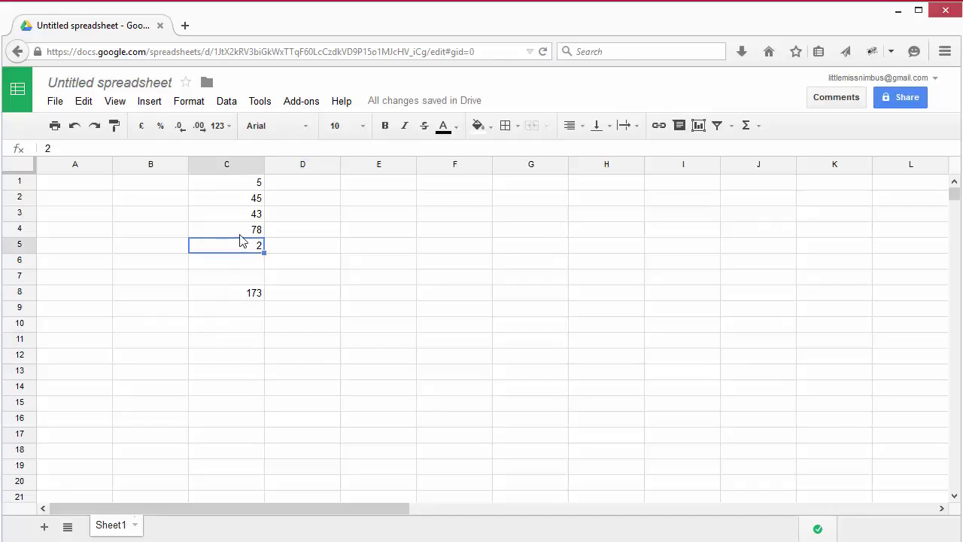
{"action": "left_click", "coordinate": [243, 217], "text": "ctrl"}
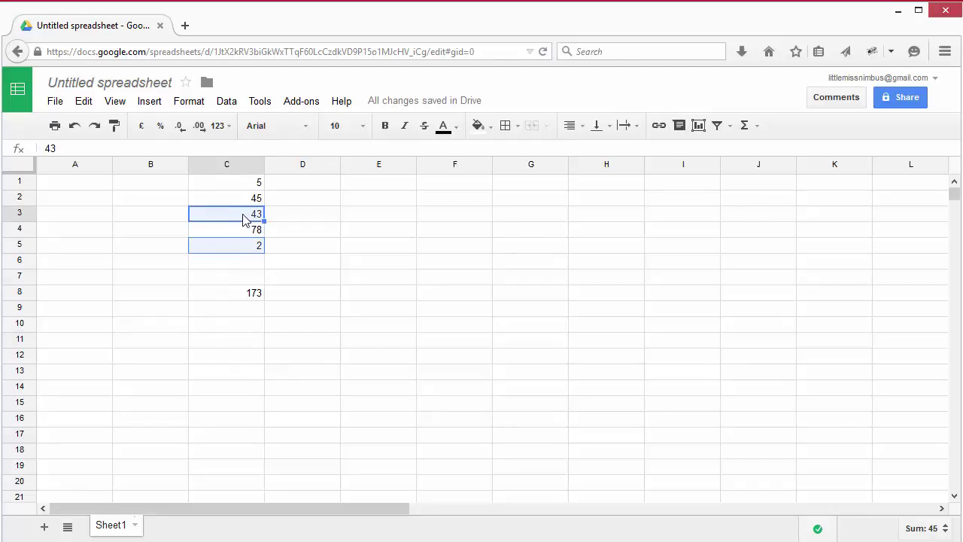
{"action": "left_click", "coordinate": [187, 103]}
{"action": "mouse_move", "coordinate": [208, 130]}
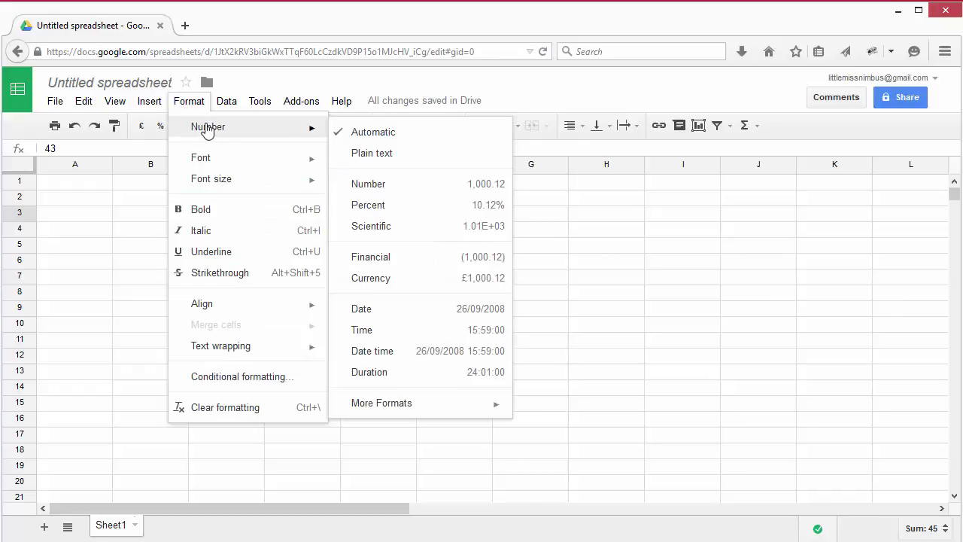
{"action": "left_click", "coordinate": [387, 154]}
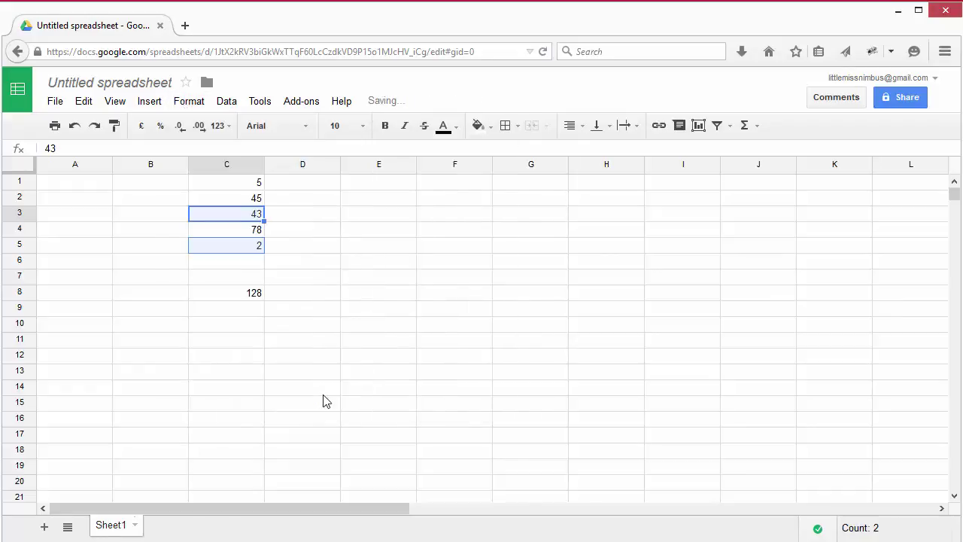
Clear the total in C8 and sort the sheet by column C from A to Z.
{"action": "left_click", "coordinate": [227, 298]}
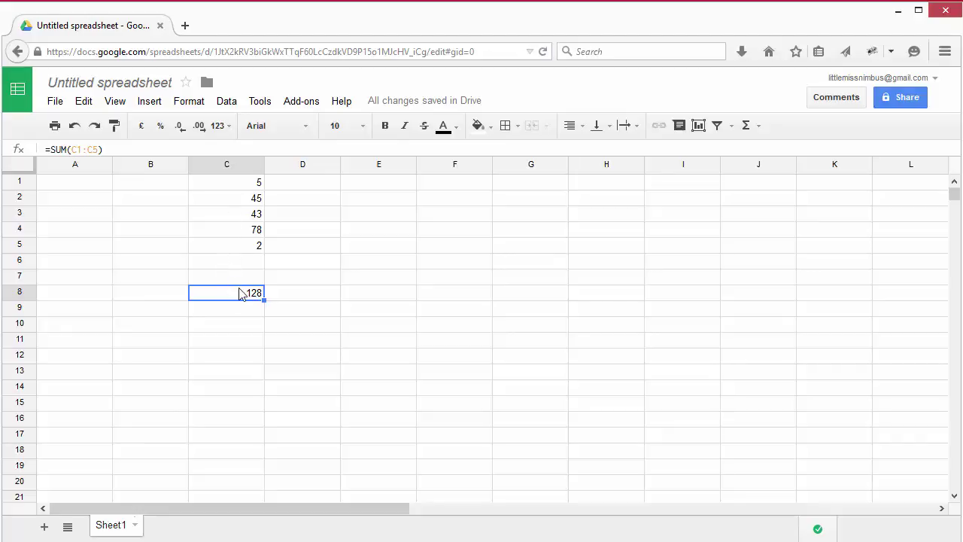
{"action": "left_click", "coordinate": [227, 165]}
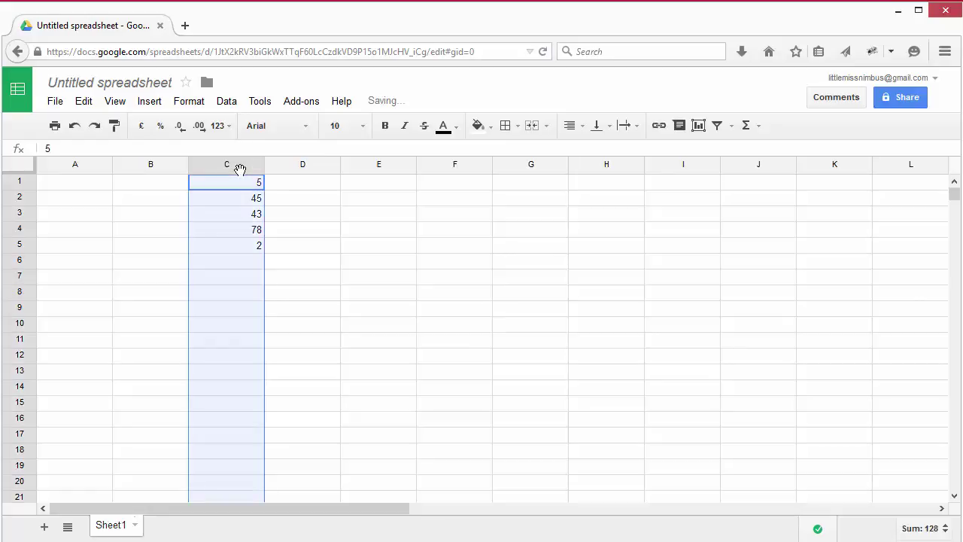
{"action": "left_click", "coordinate": [229, 103]}
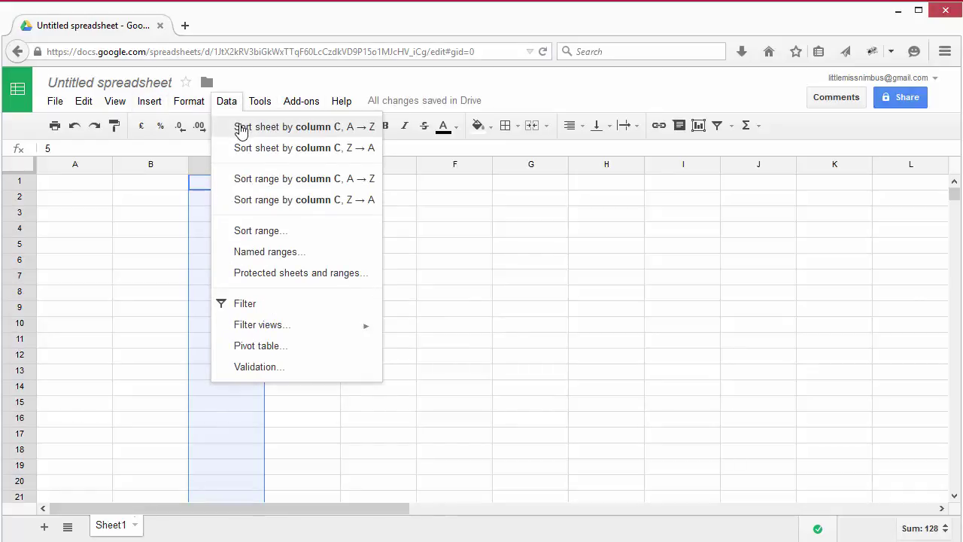
{"action": "left_click", "coordinate": [240, 129]}
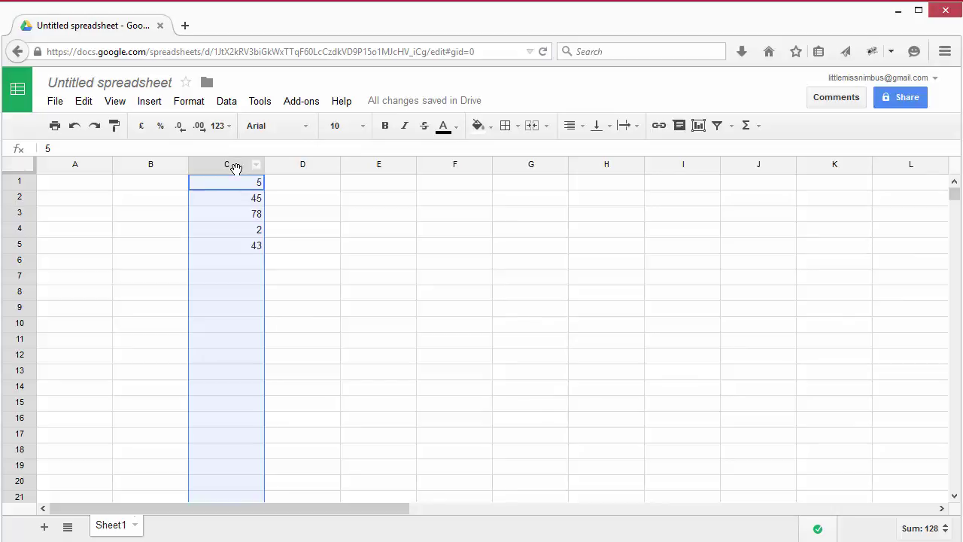
{"action": "left_click", "coordinate": [279, 243]}
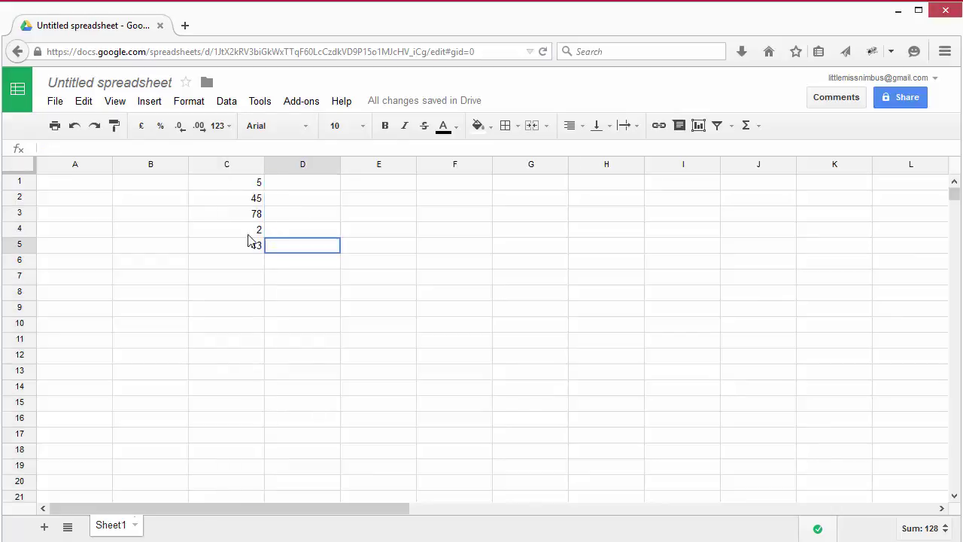
Change the format of the text-formatted values in C4:C5 to Number.
{"action": "left_click", "coordinate": [236, 231]}
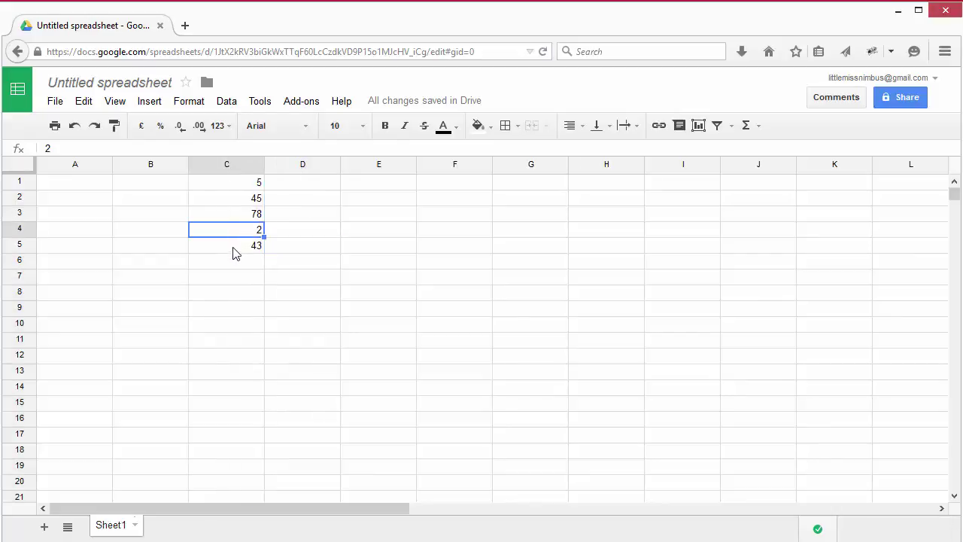
{"action": "left_click", "coordinate": [234, 252], "text": "shift"}
{"action": "left_click", "coordinate": [189, 101]}
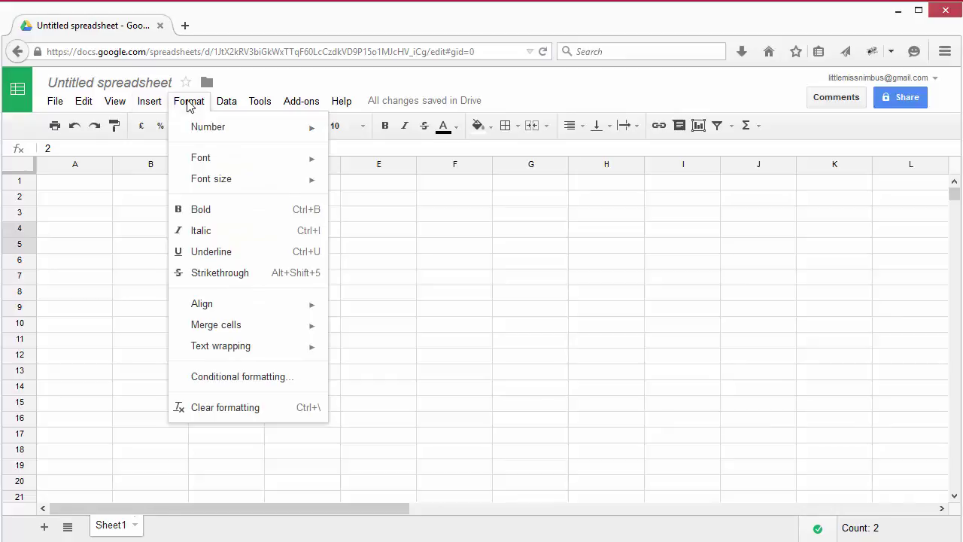
{"action": "mouse_move", "coordinate": [208, 131]}
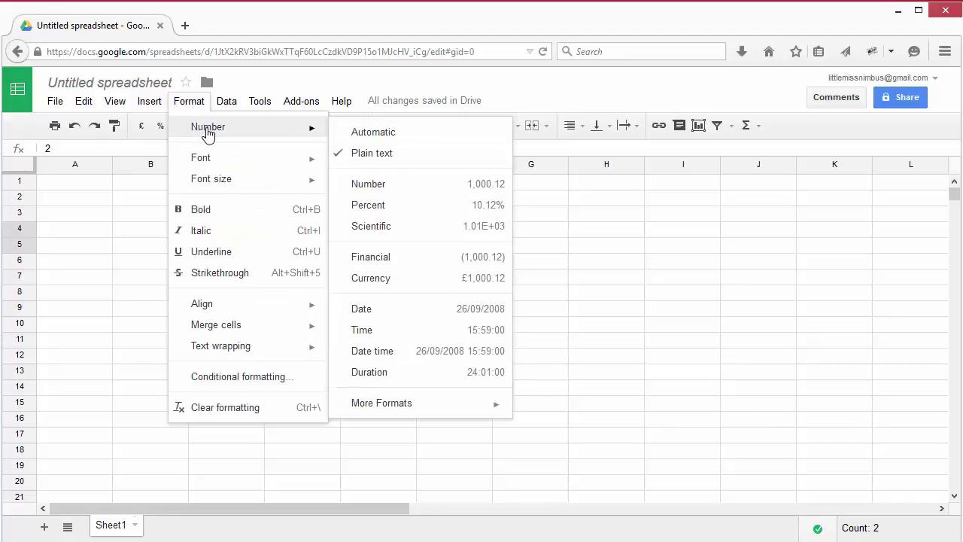
{"action": "left_click", "coordinate": [373, 186]}
Total the sorted values of C1:C5 with a SUM formula in cell C8.
{"action": "left_click", "coordinate": [243, 295]}
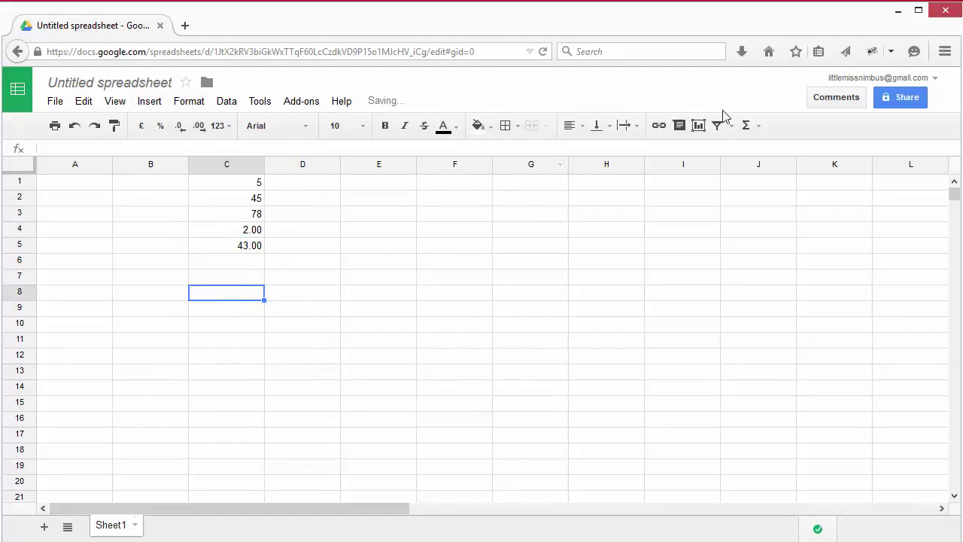
{"action": "left_click", "coordinate": [748, 125]}
{"action": "left_click", "coordinate": [759, 154]}
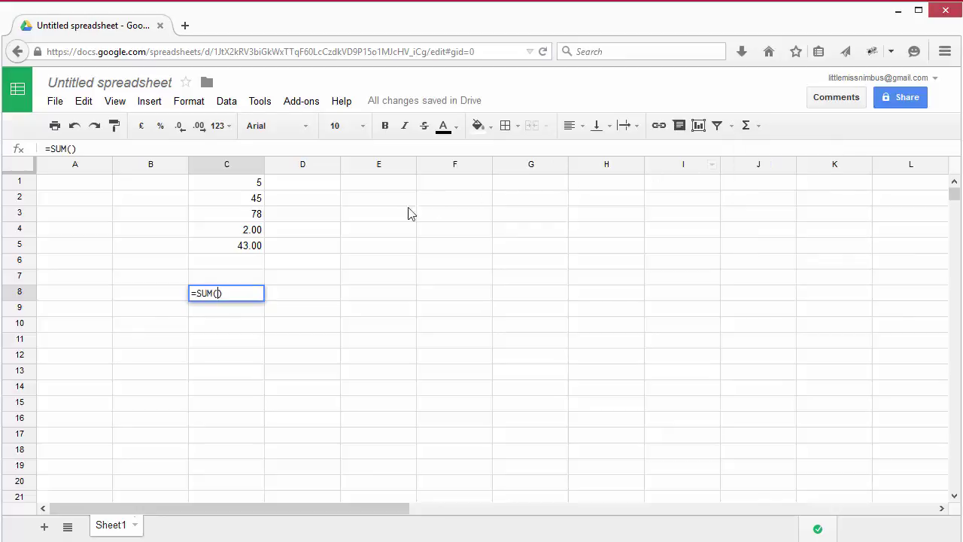
{"action": "left_click", "coordinate": [241, 245]}
{"action": "left_click_drag", "start_coordinate": [243, 197], "coordinate": [244, 188]}
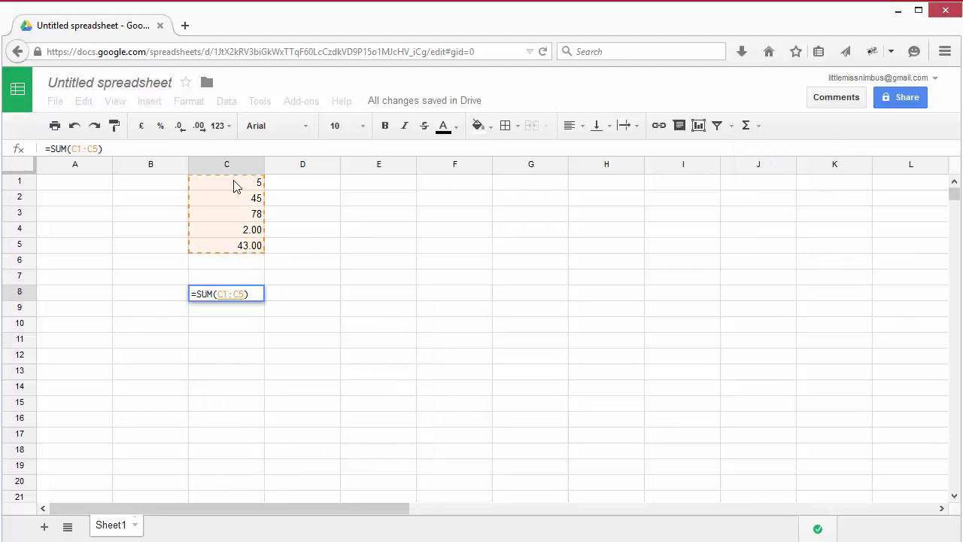
{"action": "key", "text": "Return"}
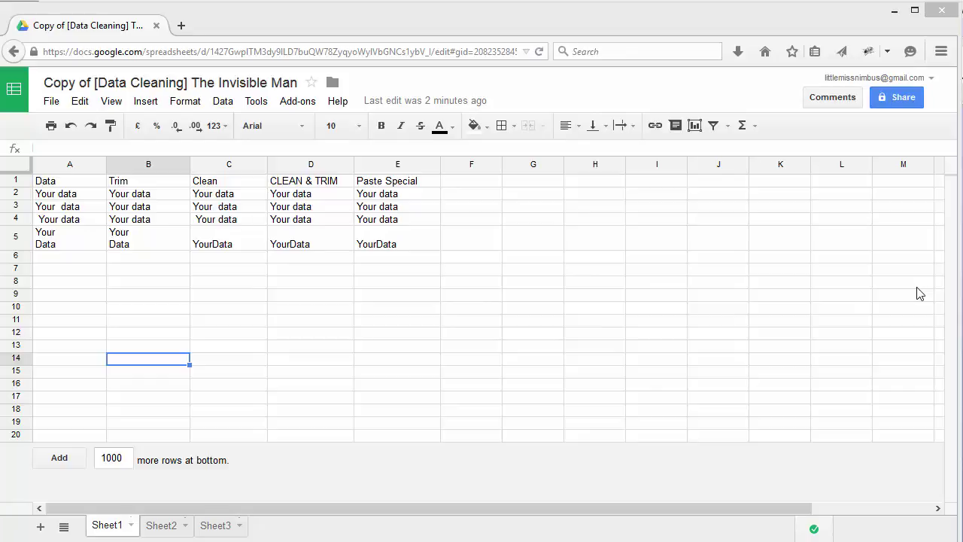
In the data cleaning spreadsheet, examine the raw data entries and the cell contents of the Trim, Clean, CLEAN & TRIM and Paste Special columns.
{"action": "left_click", "coordinate": [156, 284]}
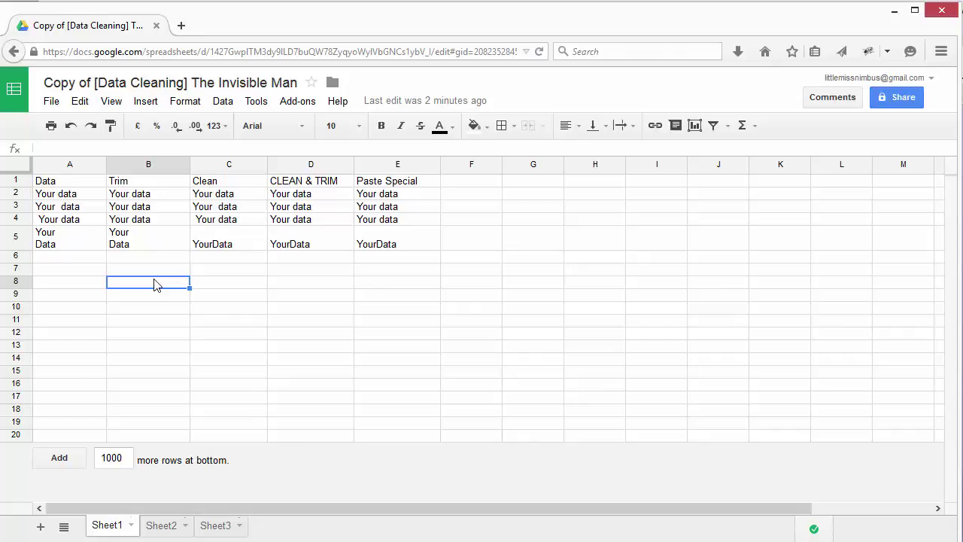
{"action": "left_click", "coordinate": [85, 206]}
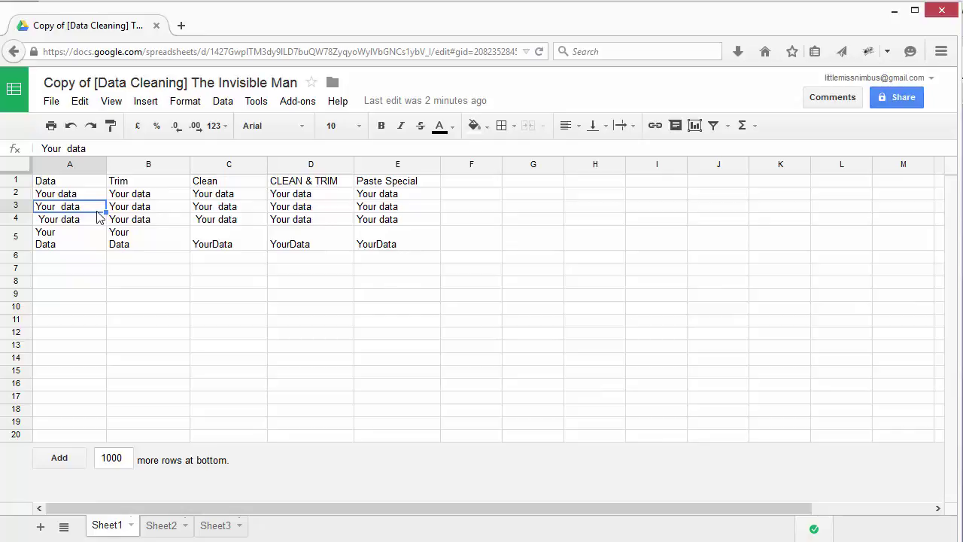
{"action": "left_click", "coordinate": [84, 198]}
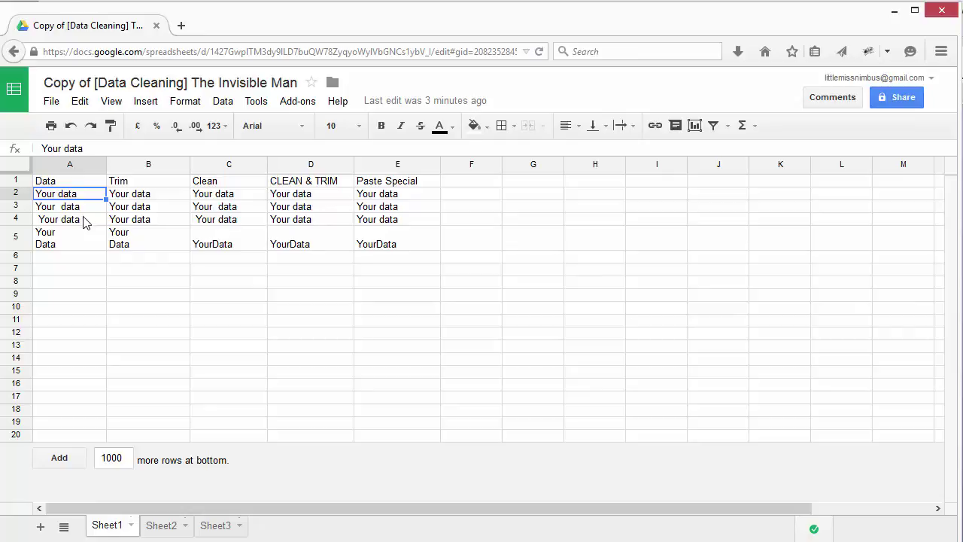
{"action": "left_click", "coordinate": [144, 186]}
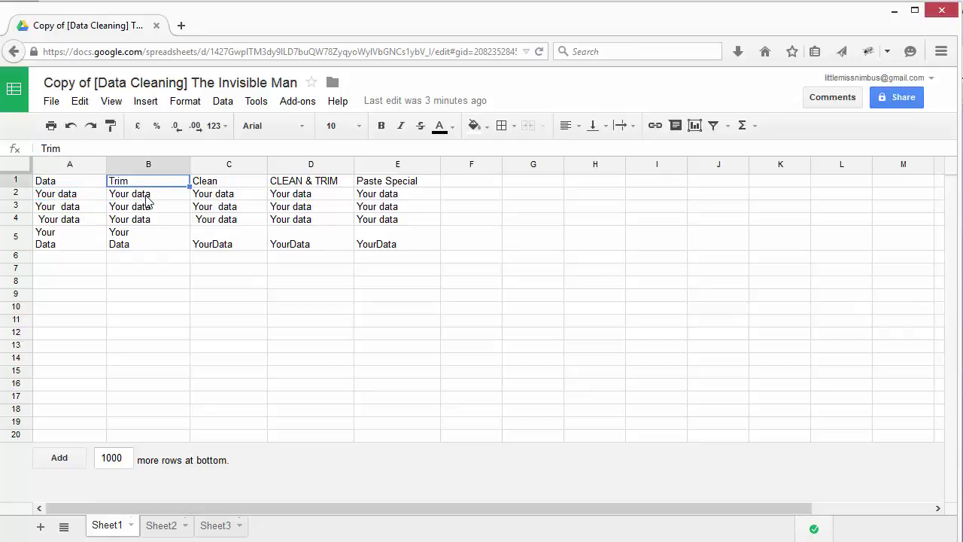
{"action": "left_click", "coordinate": [149, 206]}
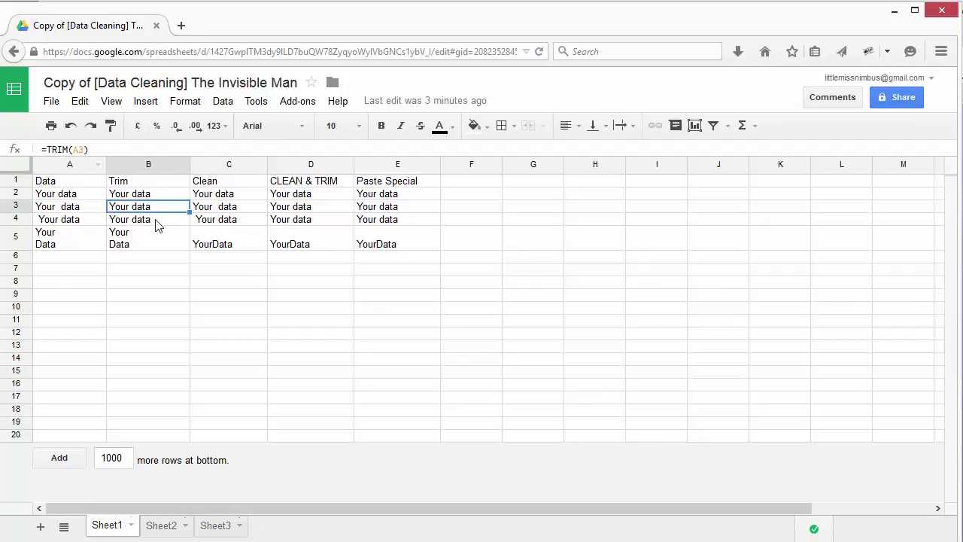
{"action": "left_click", "coordinate": [236, 195]}
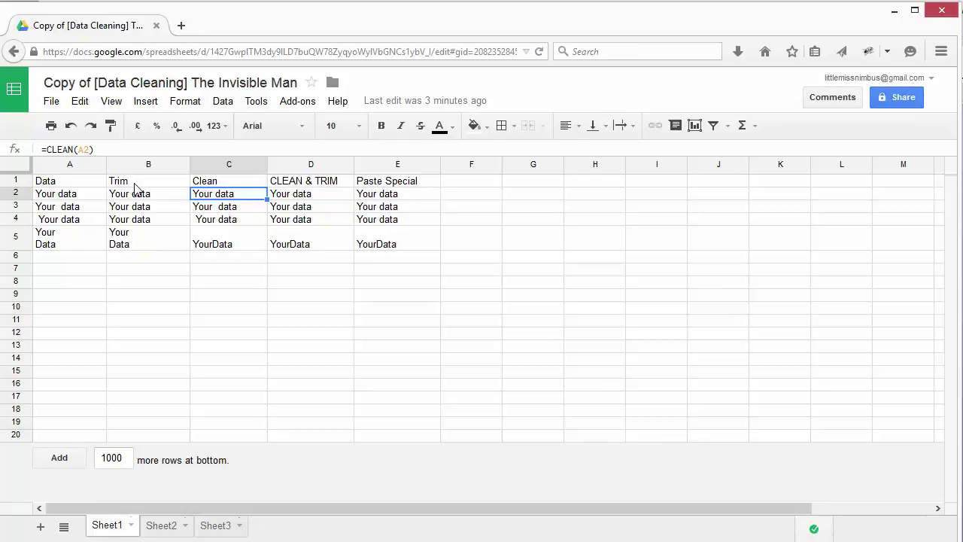
{"action": "left_click", "coordinate": [215, 222]}
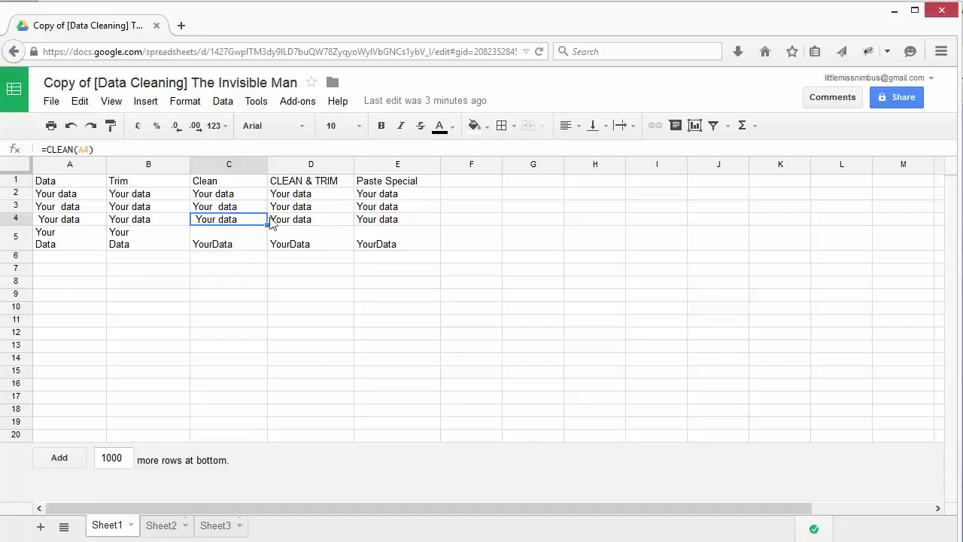
{"action": "left_click", "coordinate": [305, 198]}
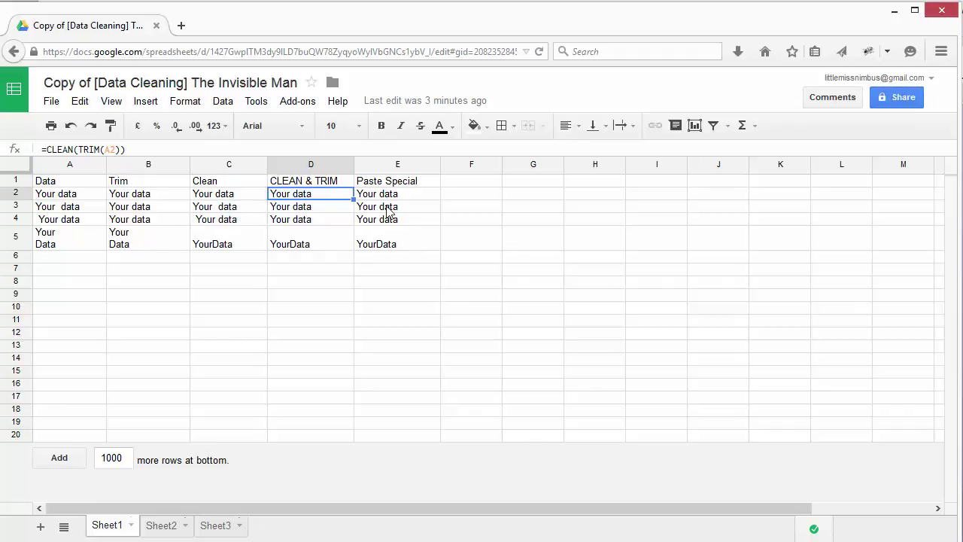
{"action": "left_click", "coordinate": [292, 221]}
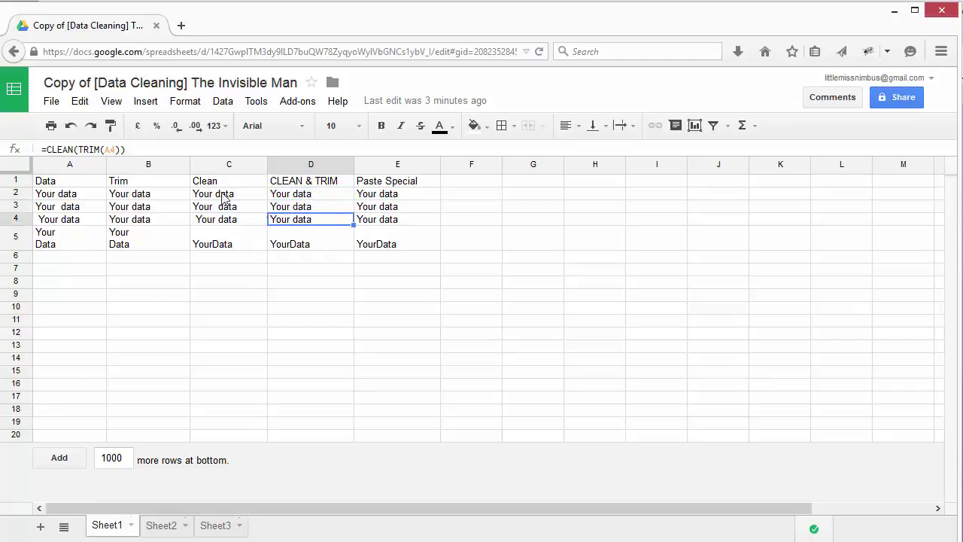
{"action": "left_click", "coordinate": [381, 207]}
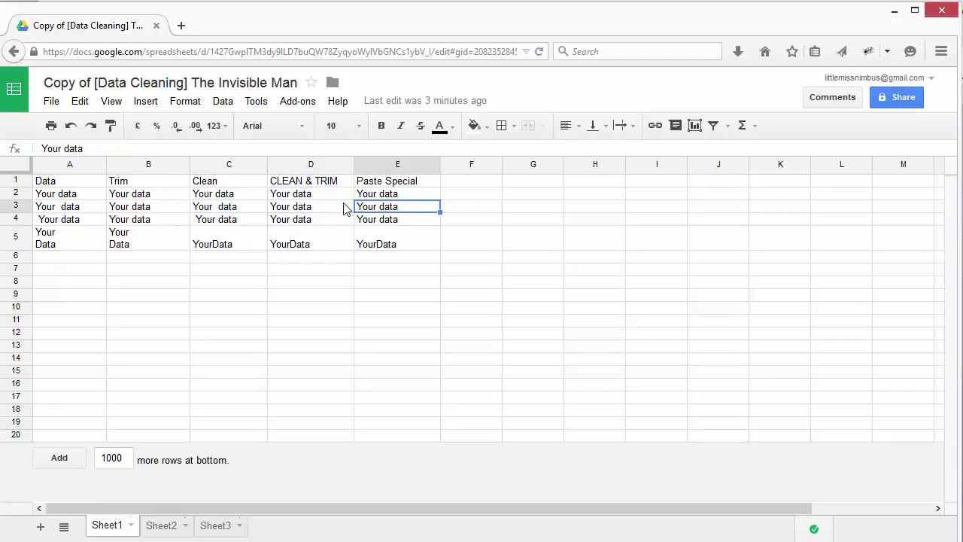
Copy the CLEAN & TRIM results in D2:D4 and paste them as values only, starting at cell G3.
{"action": "left_click", "coordinate": [315, 197]}
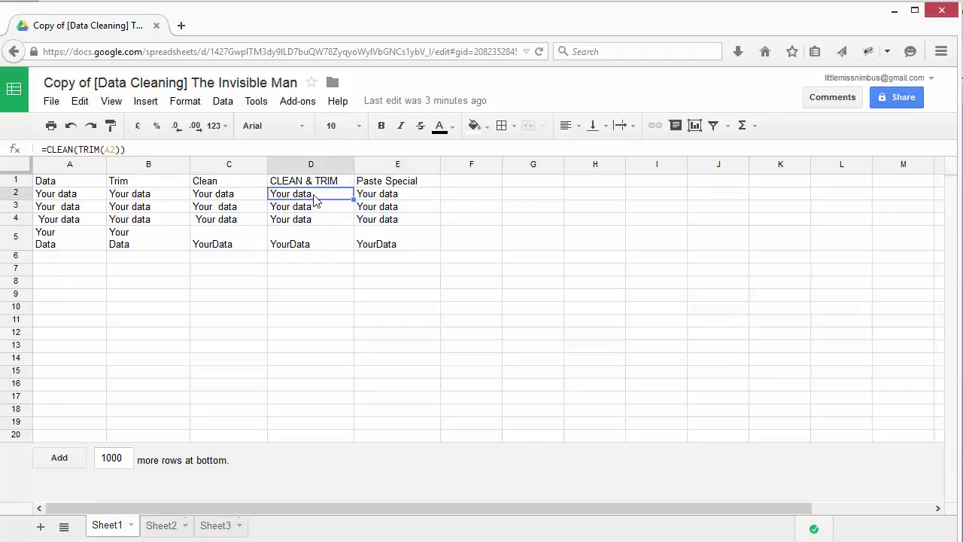
{"action": "left_click", "coordinate": [324, 224], "text": "shift"}
{"action": "key", "text": "ctrl+c"}
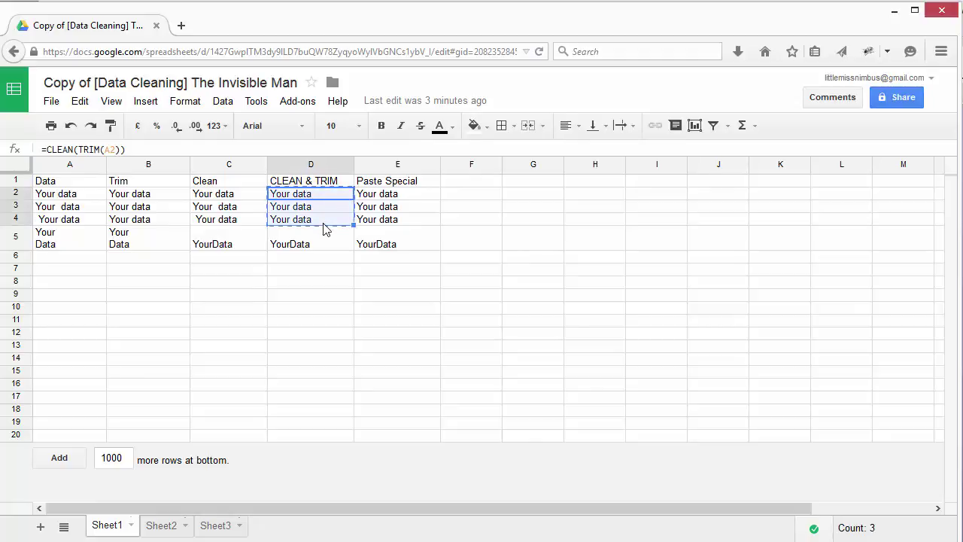
{"action": "left_click", "coordinate": [521, 203]}
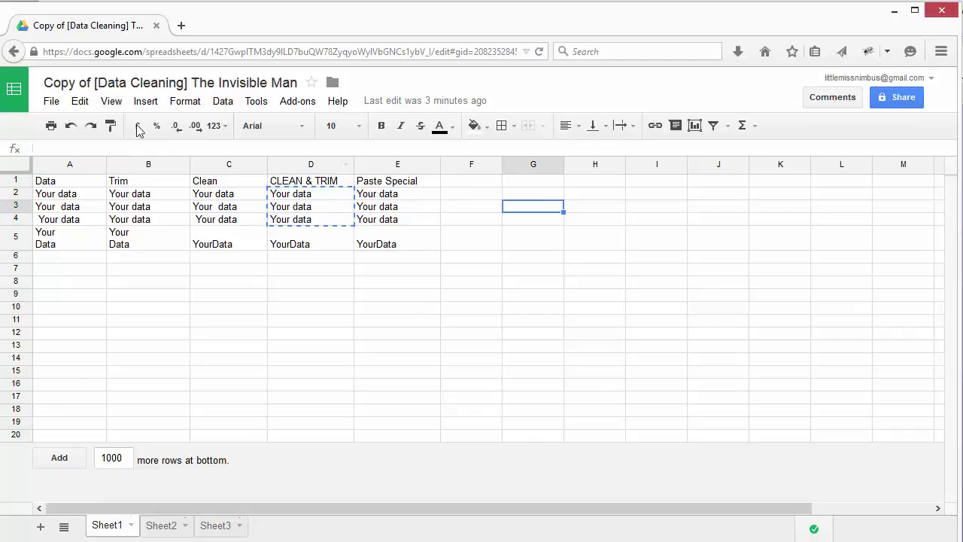
{"action": "left_click", "coordinate": [79, 101]}
{"action": "mouse_move", "coordinate": [125, 242]}
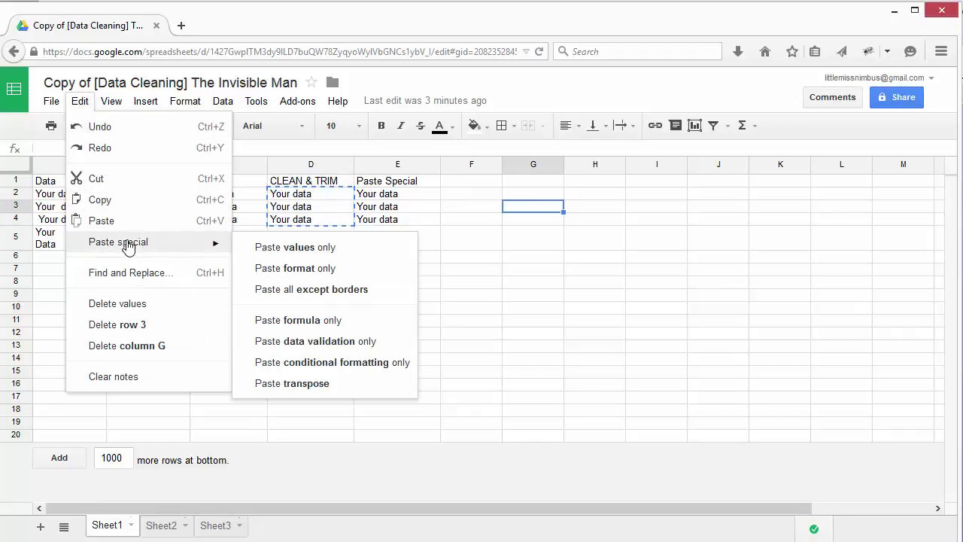
{"action": "left_click", "coordinate": [303, 248]}
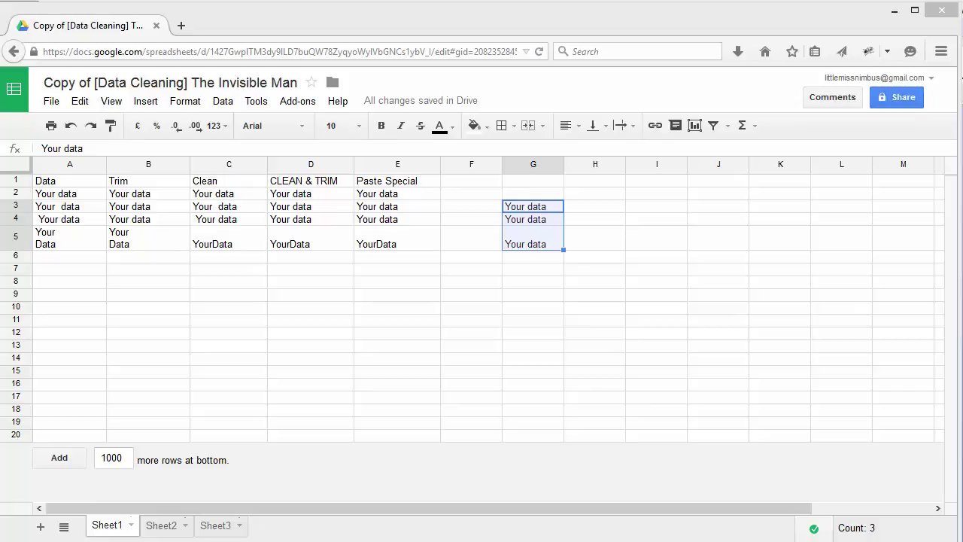
Set up a find and replace for "Yourdata" with the replacement text "Your Data".
{"action": "left_click", "coordinate": [379, 251]}
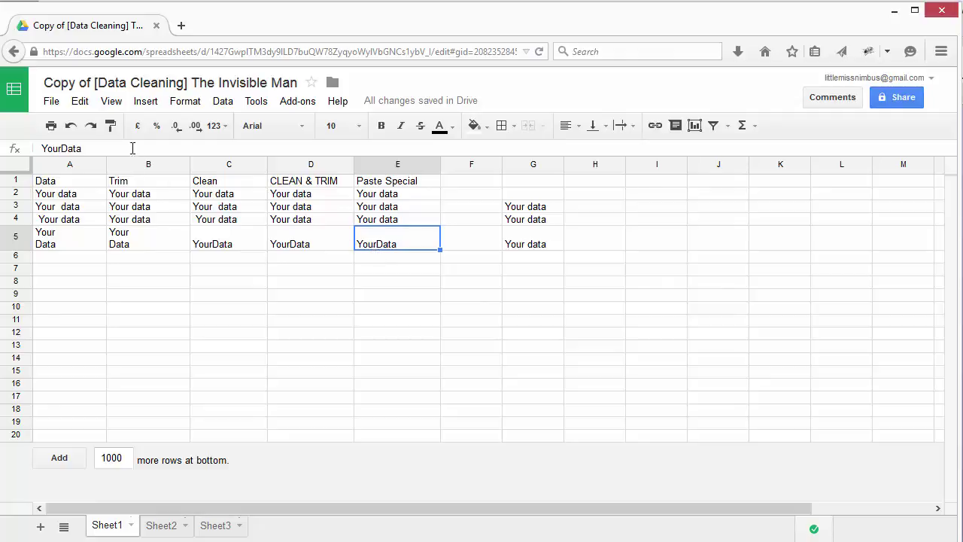
{"action": "left_click", "coordinate": [77, 100]}
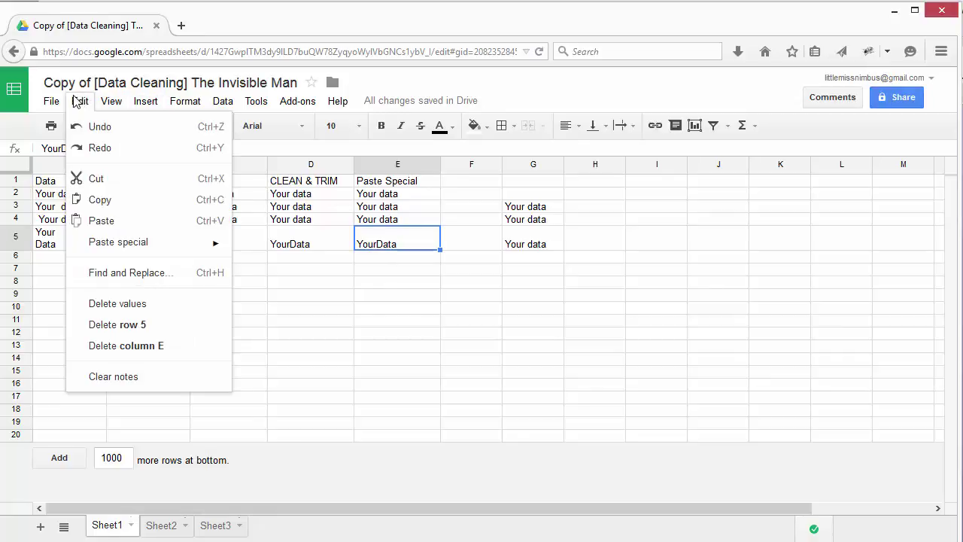
{"action": "left_click", "coordinate": [133, 277]}
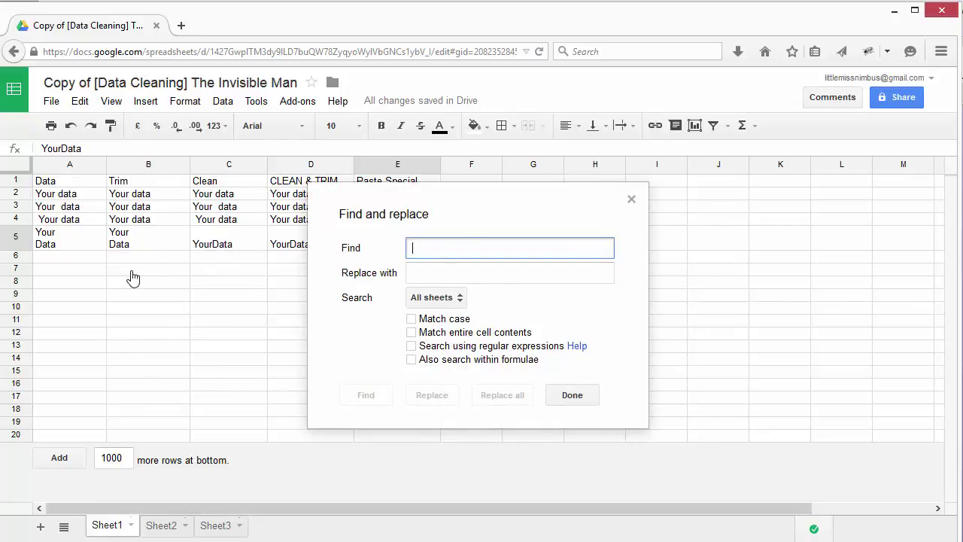
{"action": "type", "text": "Yourd"}
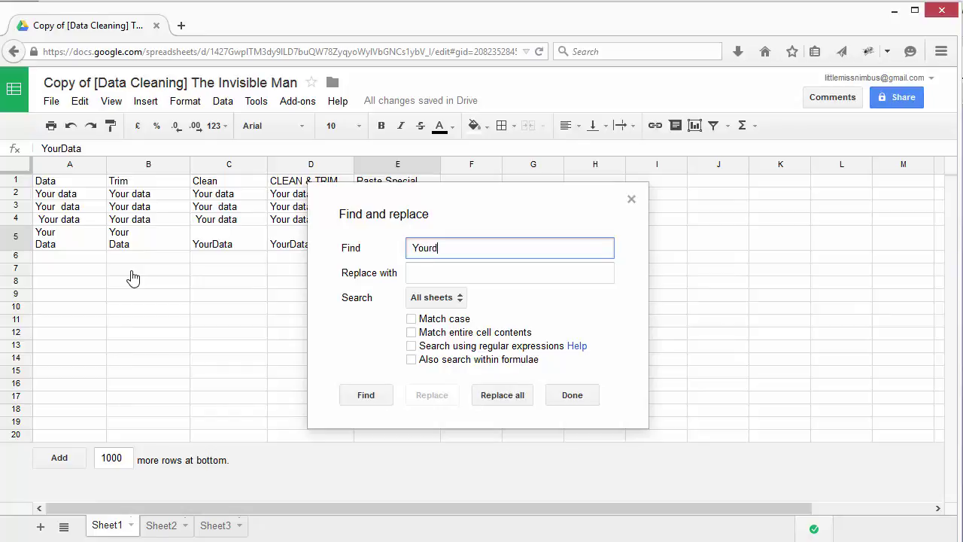
{"action": "type", "text": "ata"}
{"action": "left_click", "coordinate": [470, 271]}
{"action": "type", "text": "Y"}
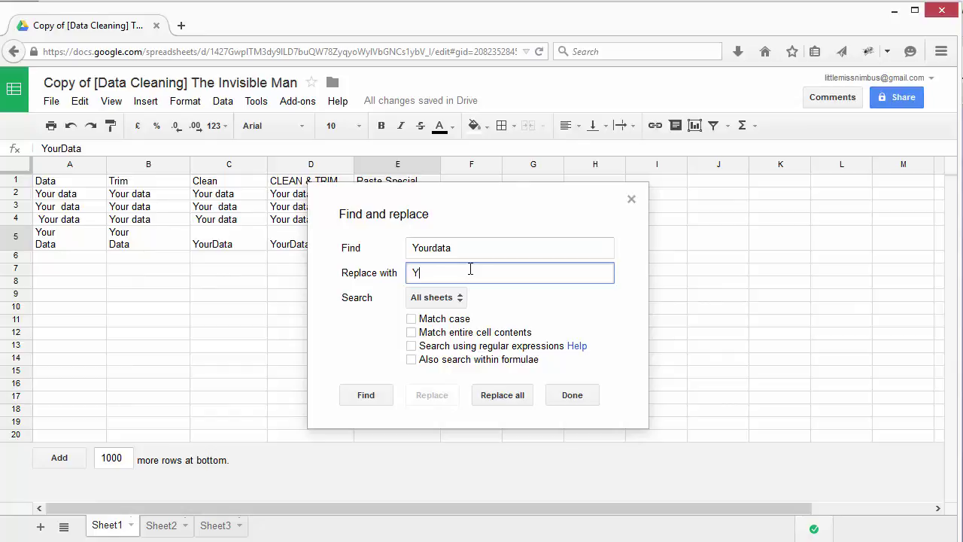
{"action": "type", "text": "our Data"}
Correct the search text to "YourData", replace all matches across all sheets, and check cell E5.
{"action": "left_click", "coordinate": [452, 247]}
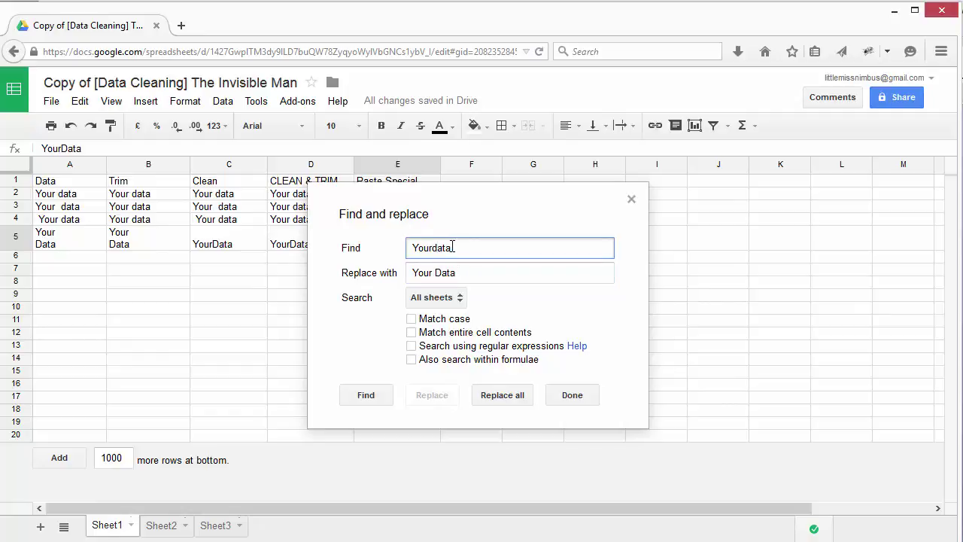
{"action": "key", "text": "Delete"}
{"action": "type", "text": "D"}
{"action": "left_click", "coordinate": [508, 399]}
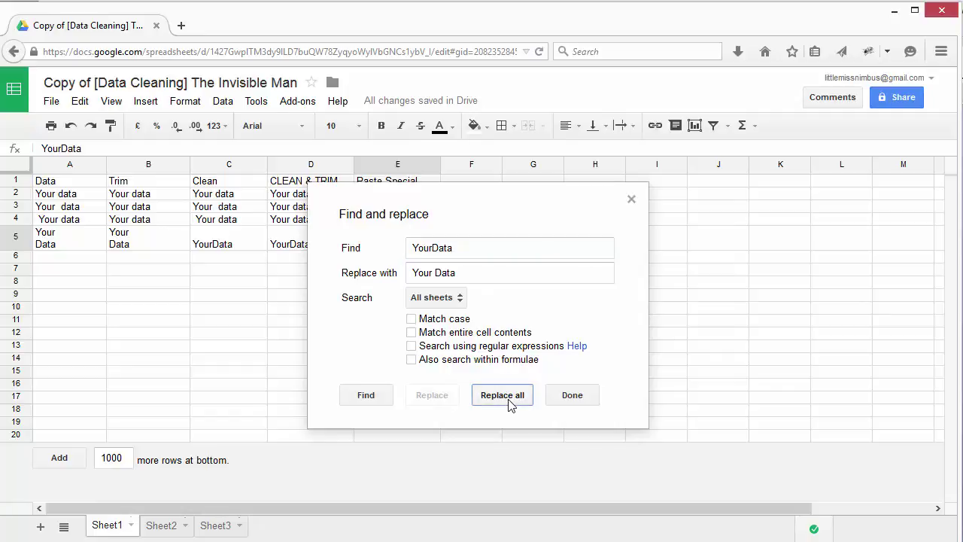
{"action": "left_click", "coordinate": [585, 415]}
{"action": "left_click", "coordinate": [528, 360]}
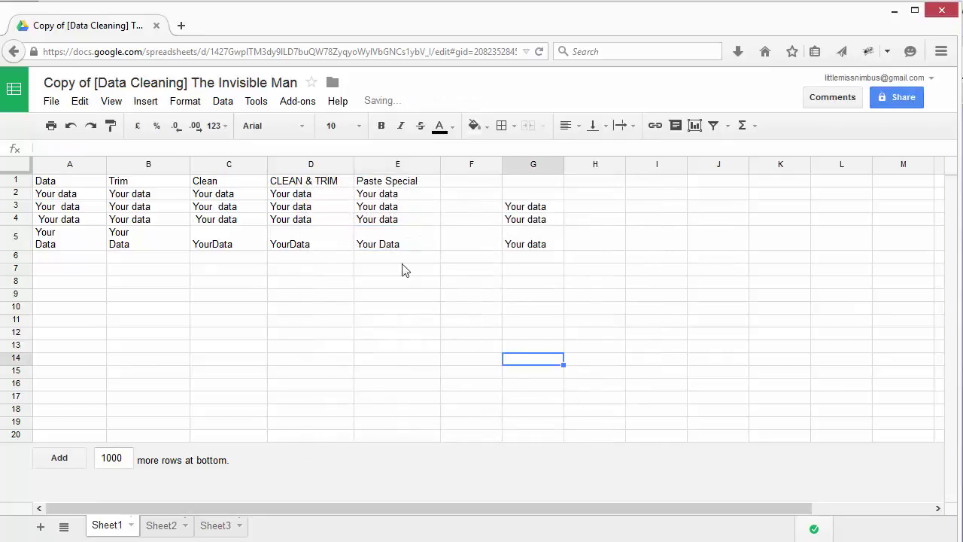
{"action": "left_click", "coordinate": [399, 243]}
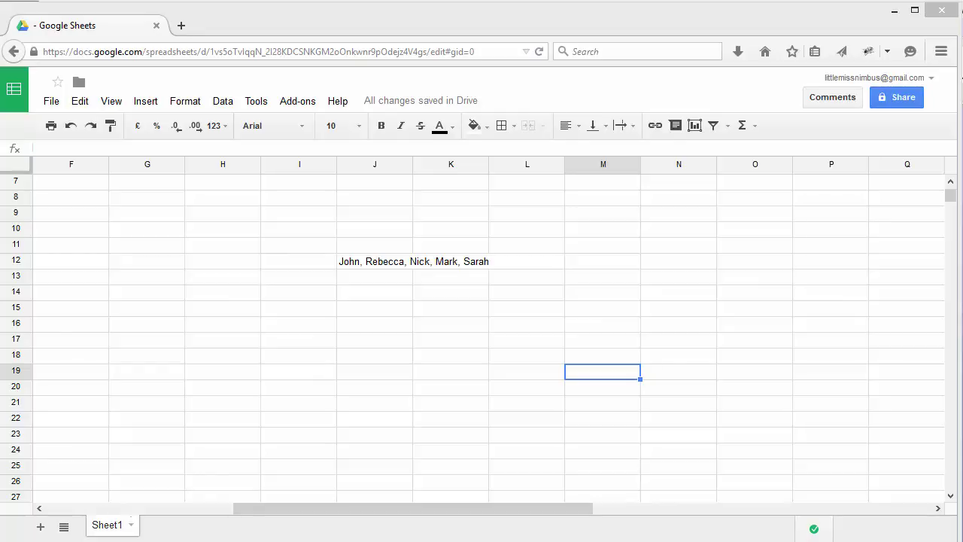
Split the comma-separated names from J12 into separate columns with the formula =SPLIT(J12,",") in cell J8.
{"action": "left_click", "coordinate": [348, 263]}
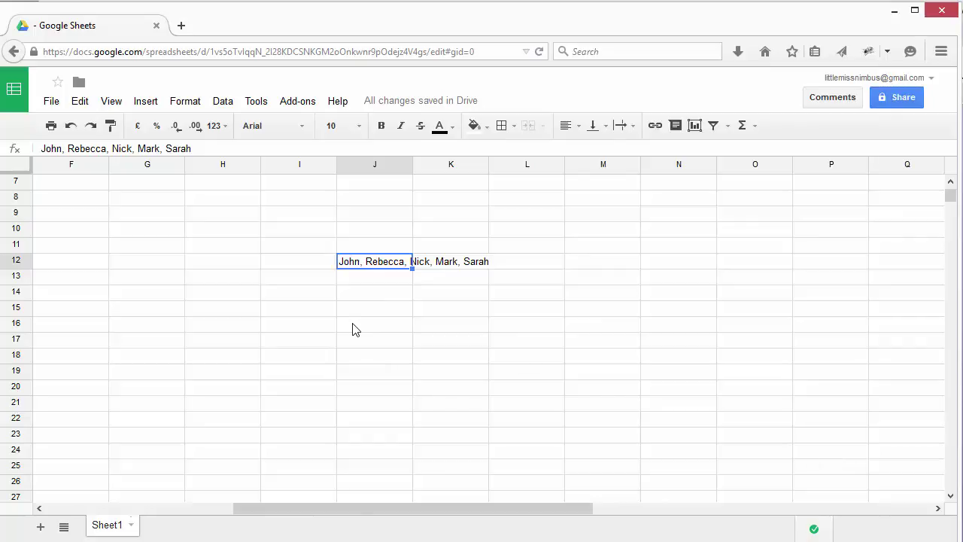
{"action": "left_click", "coordinate": [357, 200]}
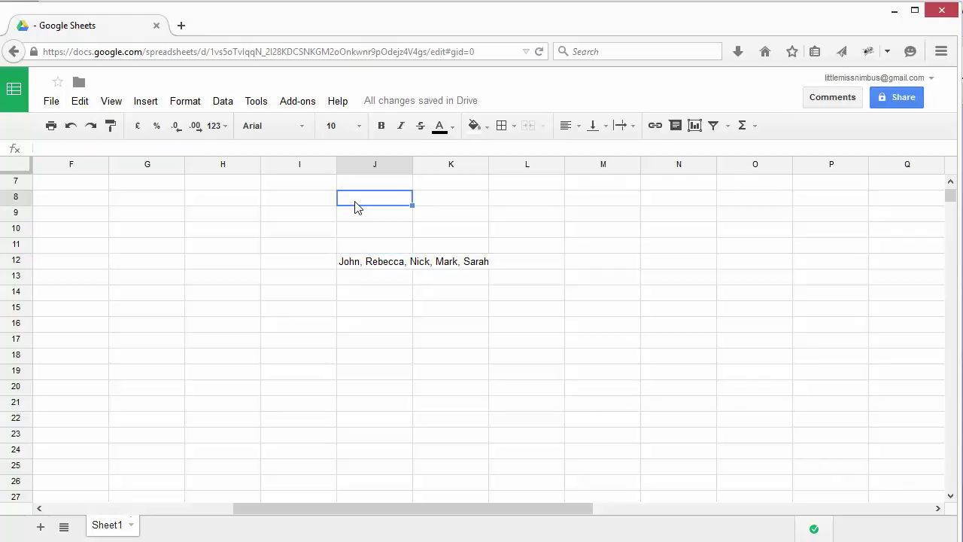
{"action": "type", "text": "=spl"}
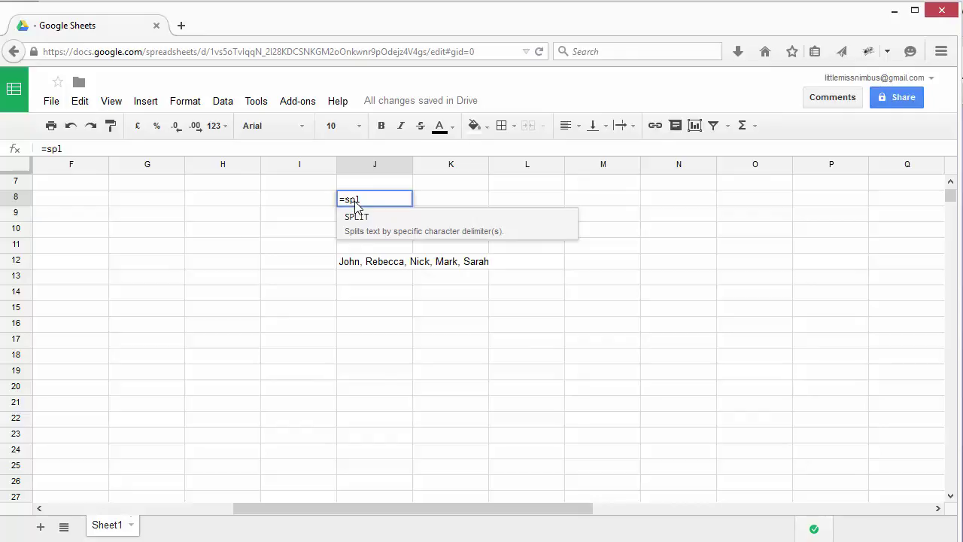
{"action": "left_click", "coordinate": [366, 230]}
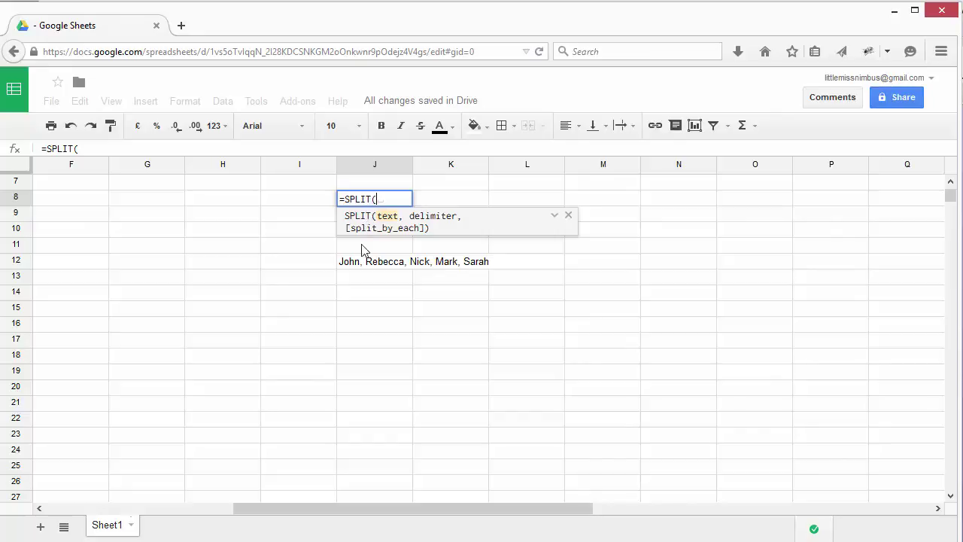
{"action": "left_click", "coordinate": [356, 270]}
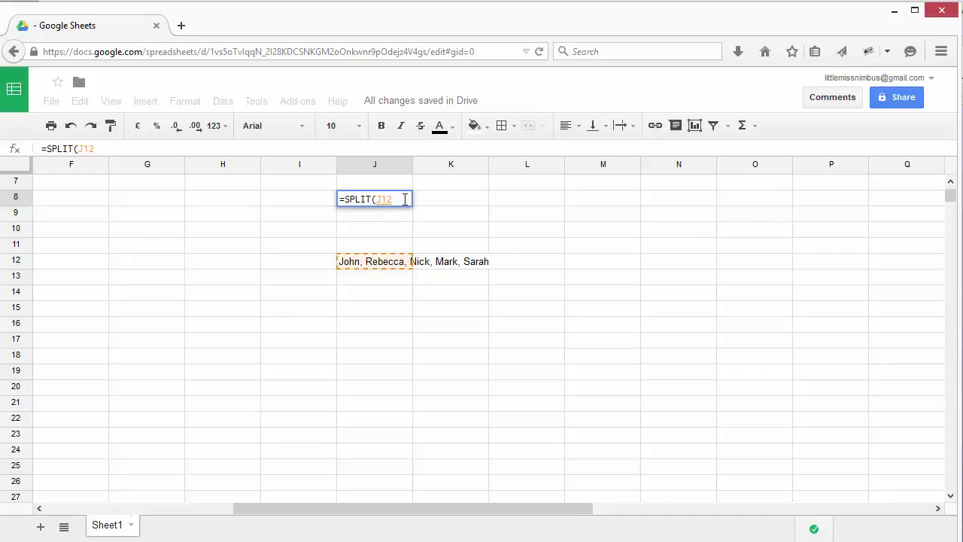
{"action": "type", "text": ",\",\""}
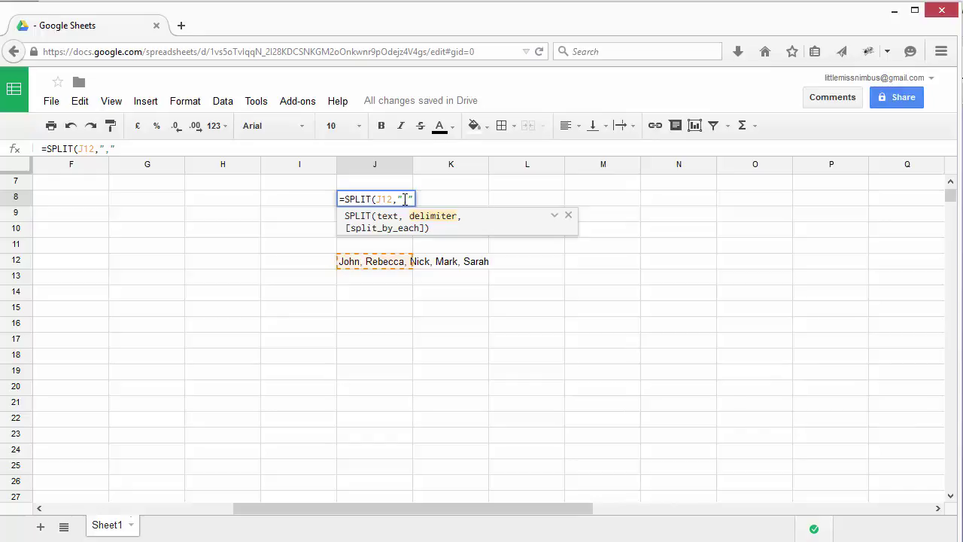
{"action": "type", "text": ")"}
{"action": "key", "text": "Return"}
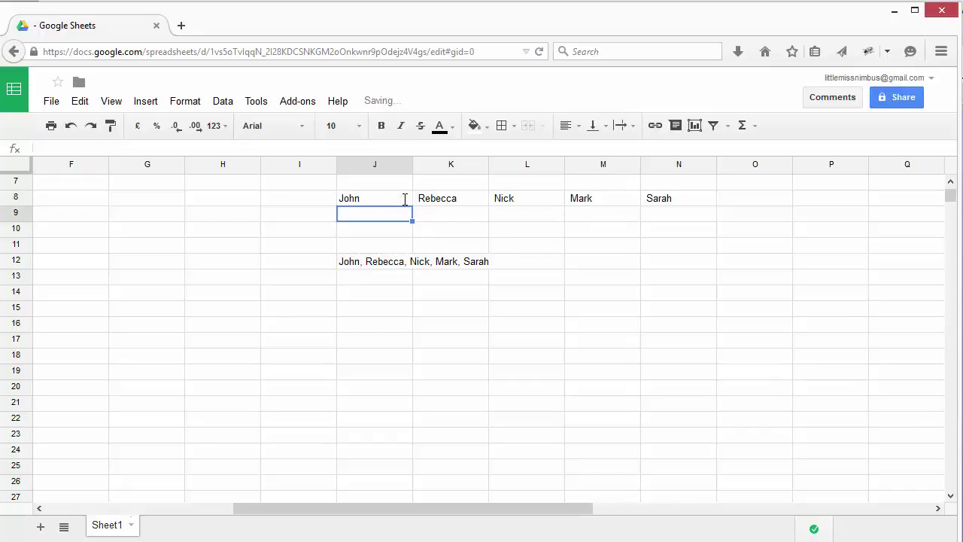